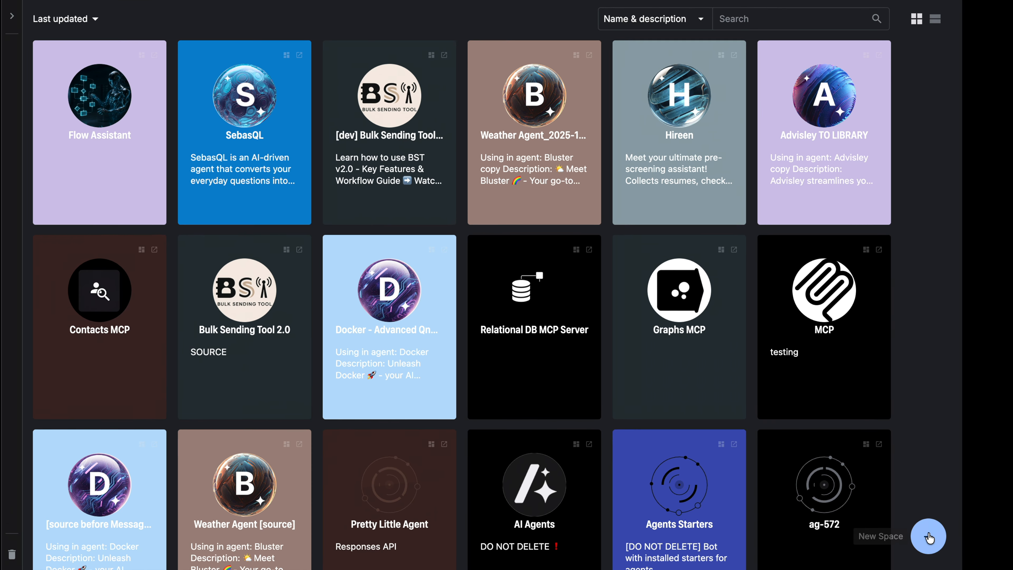
Create a blank space named "Doctor Appointment"
{"action": "left_click", "coordinate": [929, 536]}
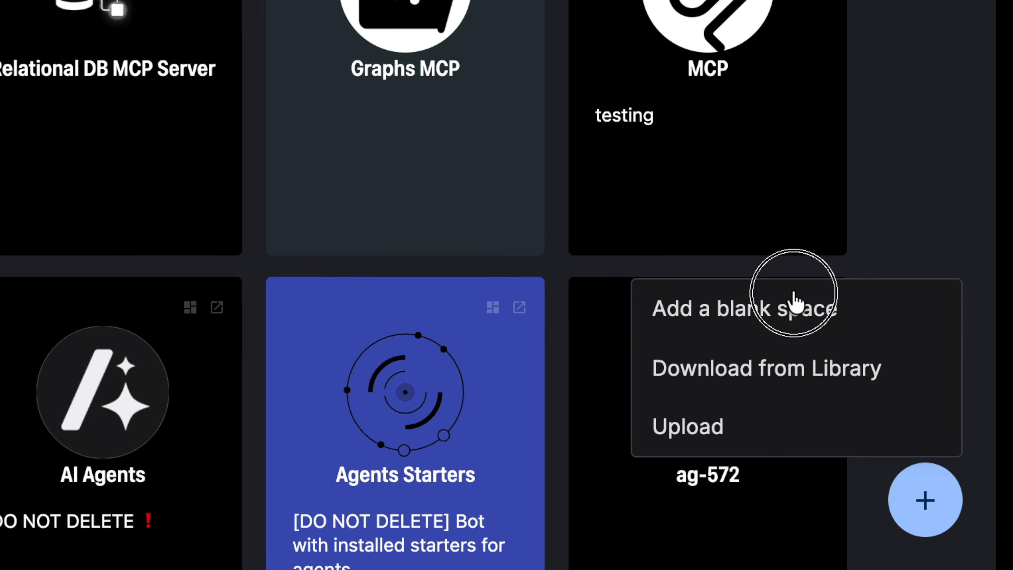
{"action": "left_click", "coordinate": [827, 365]}
{"action": "type", "text": "Doctor Appointment"}
{"action": "left_click", "coordinate": [928, 550]}
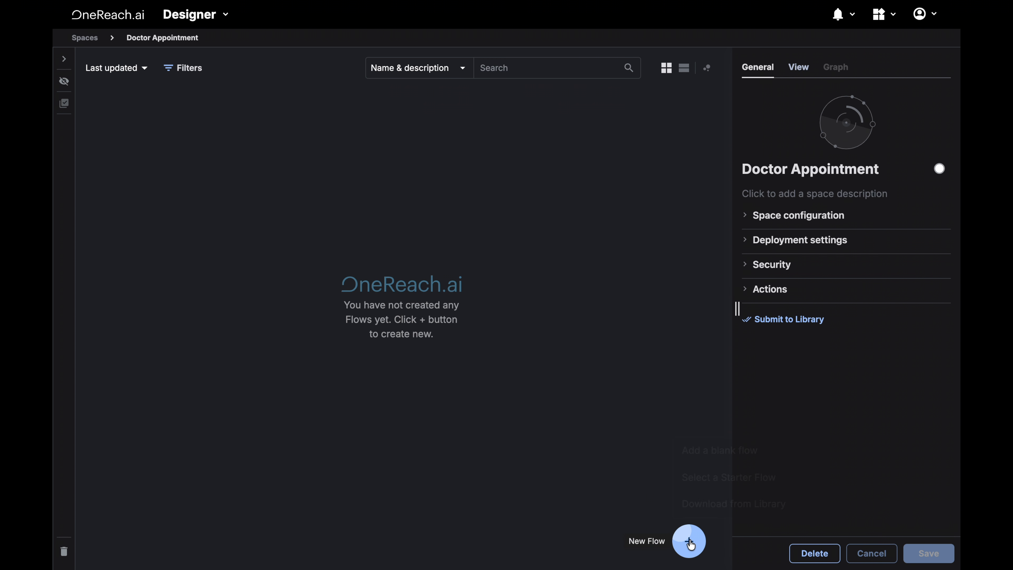
Add a blank flow and start the AI assistant's "Build a flow with me" conversation
{"action": "left_click", "coordinate": [689, 539]}
{"action": "left_click", "coordinate": [718, 449]}
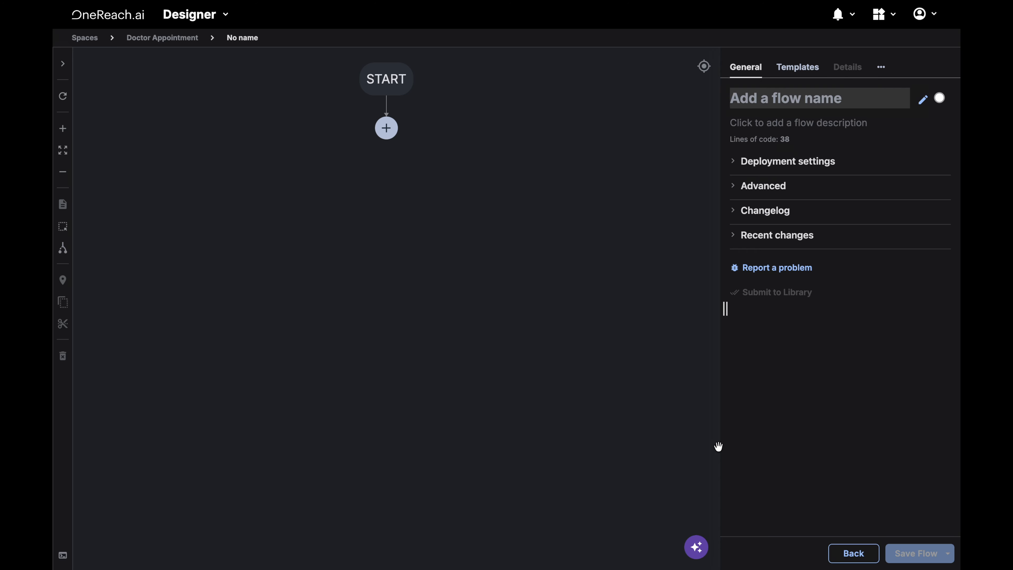
{"action": "left_click", "coordinate": [695, 546]}
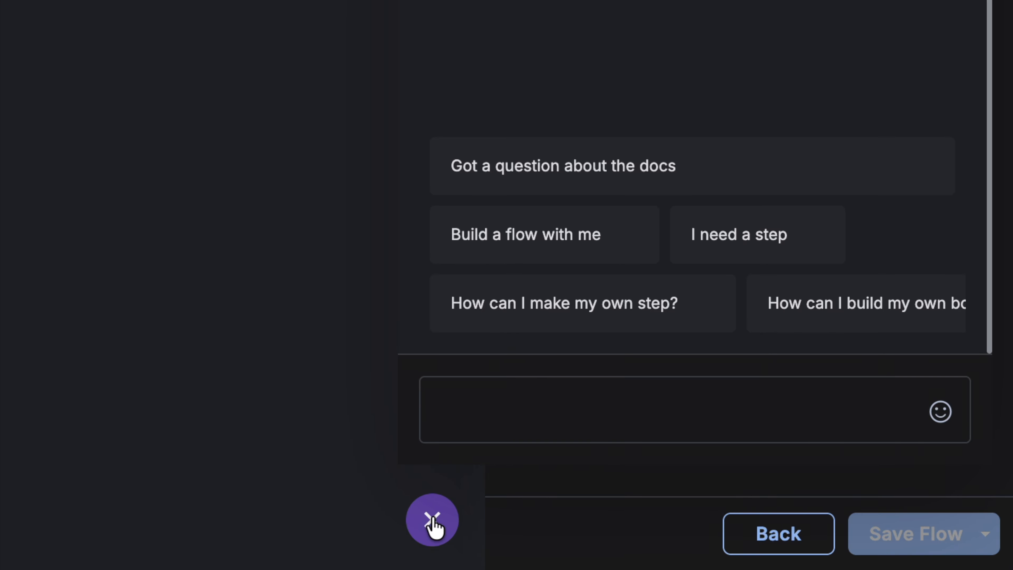
{"action": "left_click", "coordinate": [524, 237]}
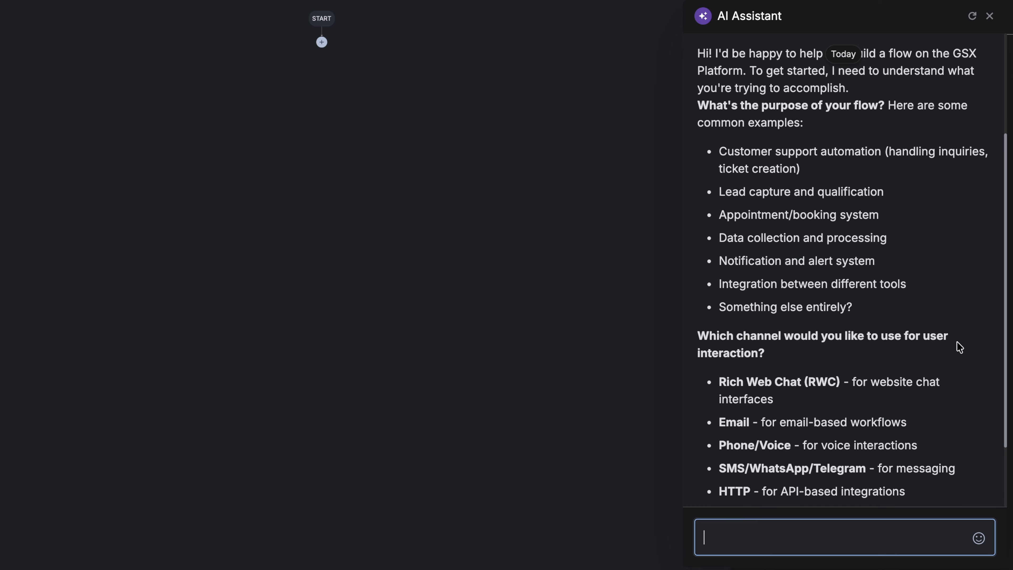
Paste and send the doctor appointment menu requirements to the AI assistant
{"action": "scroll", "coordinate": [958, 429], "scroll_direction": "down", "scroll_amount": 3}
{"action": "key", "text": "ctrl+v"}
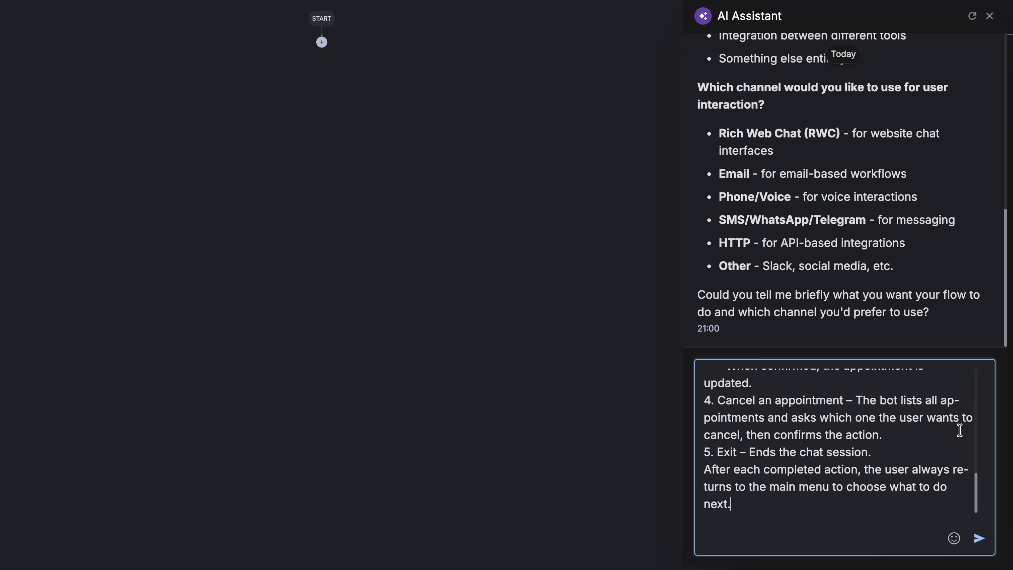
{"action": "key", "text": "Return"}
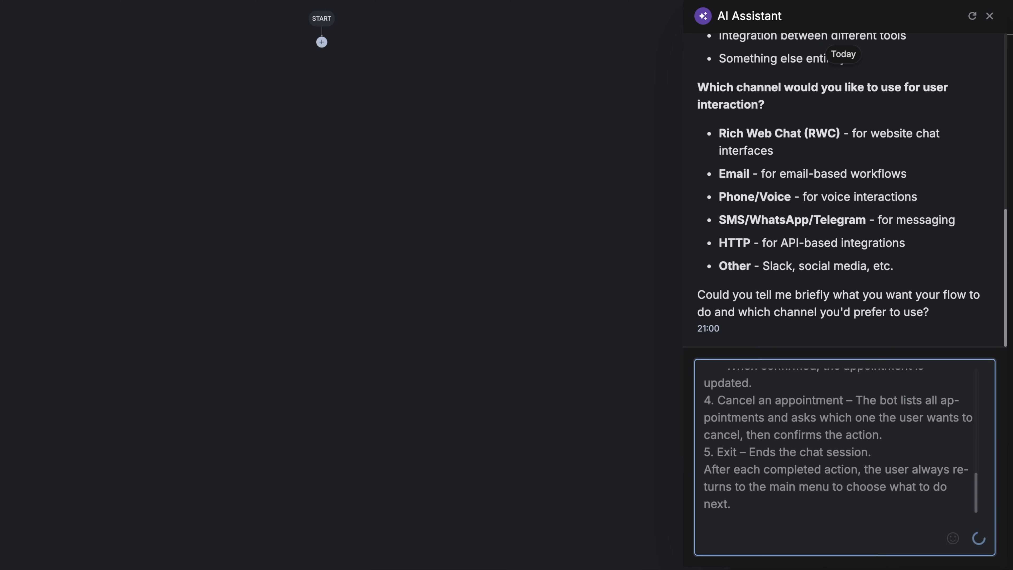
Read through the assistant's clarifying questions and summarised flow requirements
{"action": "scroll", "coordinate": [917, 319], "scroll_direction": "up", "scroll_amount": 3}
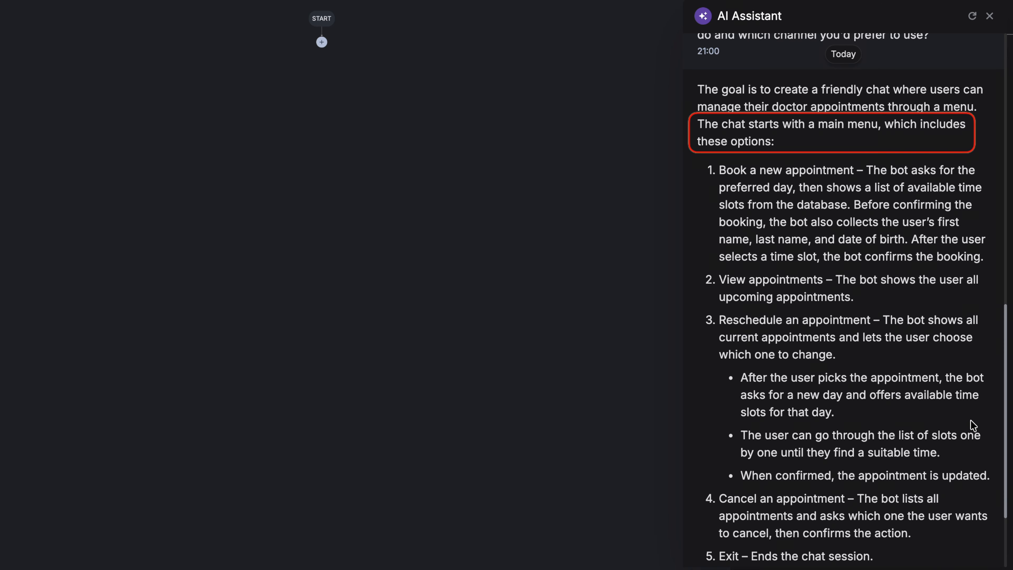
{"action": "scroll", "coordinate": [970, 420], "scroll_direction": "down", "scroll_amount": 2}
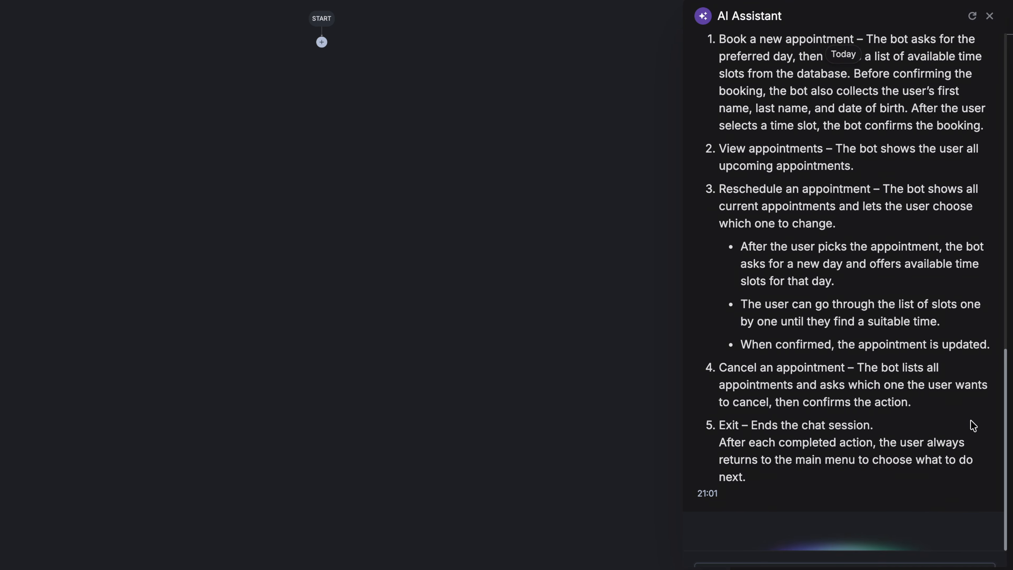
{"action": "scroll", "coordinate": [971, 424], "scroll_direction": "up", "scroll_amount": 10}
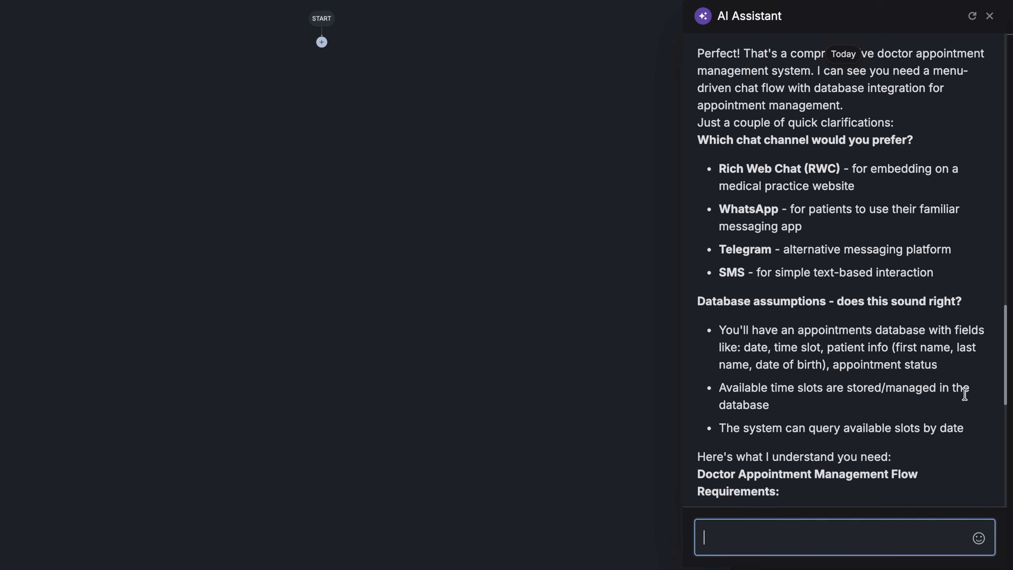
{"action": "scroll", "coordinate": [970, 402], "scroll_direction": "up", "scroll_amount": 2}
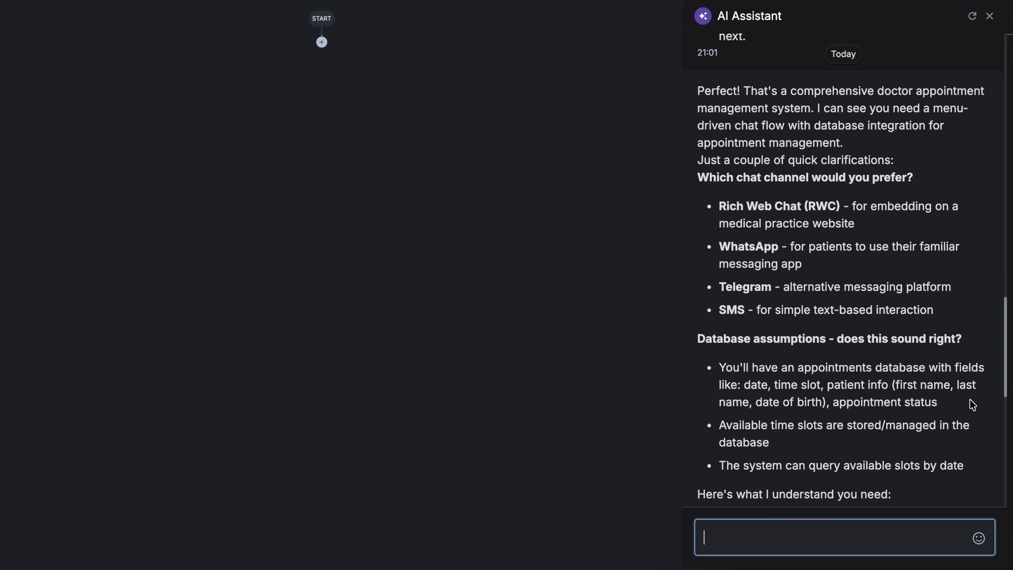
{"action": "scroll", "coordinate": [972, 404], "scroll_direction": "down", "scroll_amount": 8}
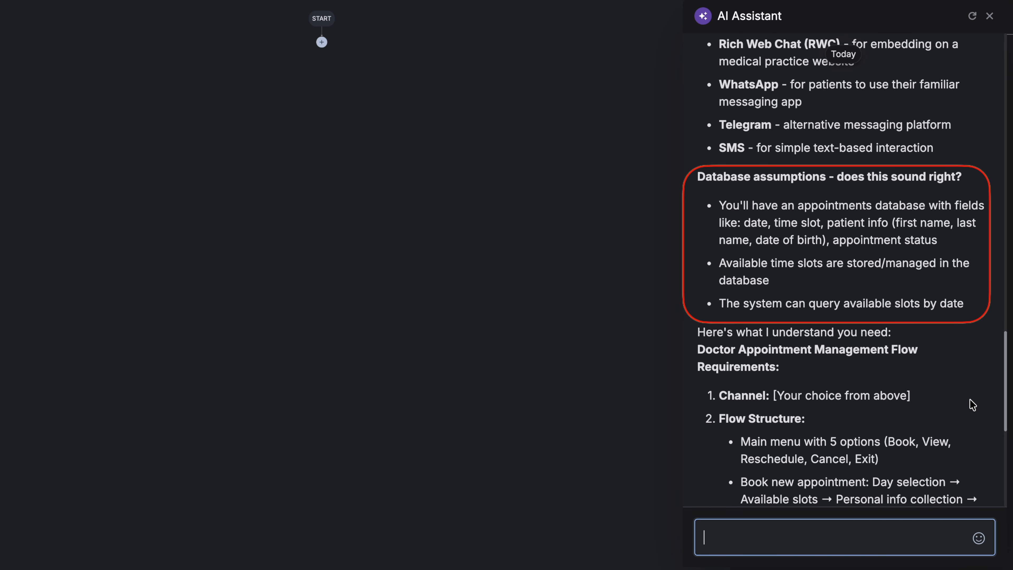
{"action": "scroll", "coordinate": [971, 403], "scroll_direction": "down", "scroll_amount": 12}
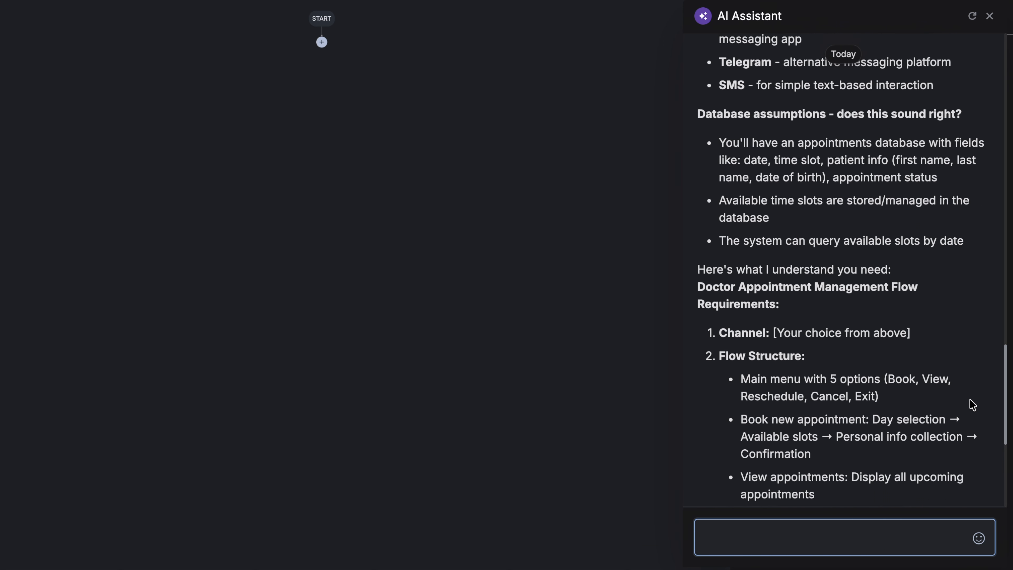
{"action": "scroll", "coordinate": [971, 404], "scroll_direction": "down", "scroll_amount": 5}
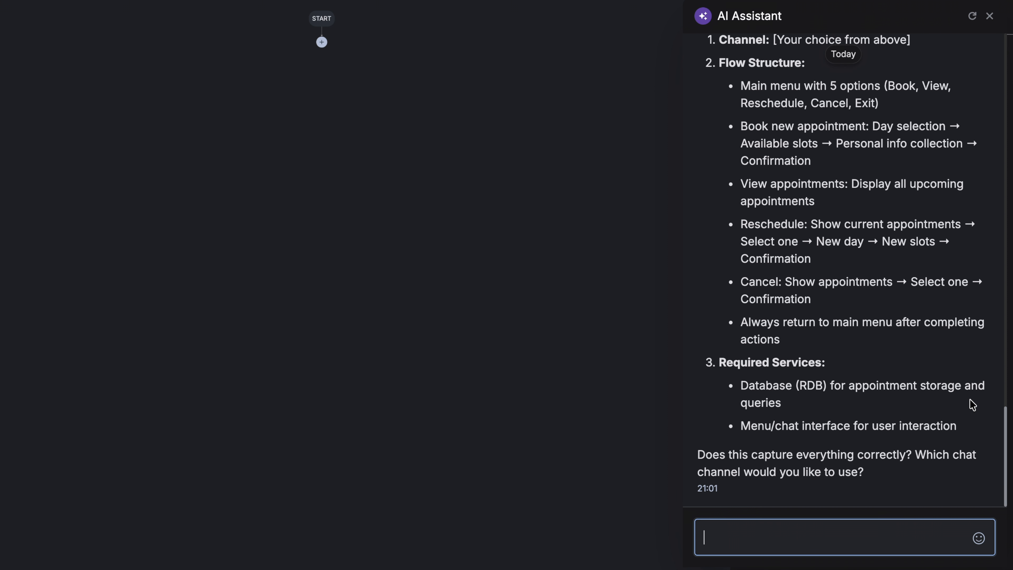
Reply to the assistant: "use rwc channel" on one line and "everything else is fine" on the next, and send it
{"action": "type", "text": "use rwc channel"}
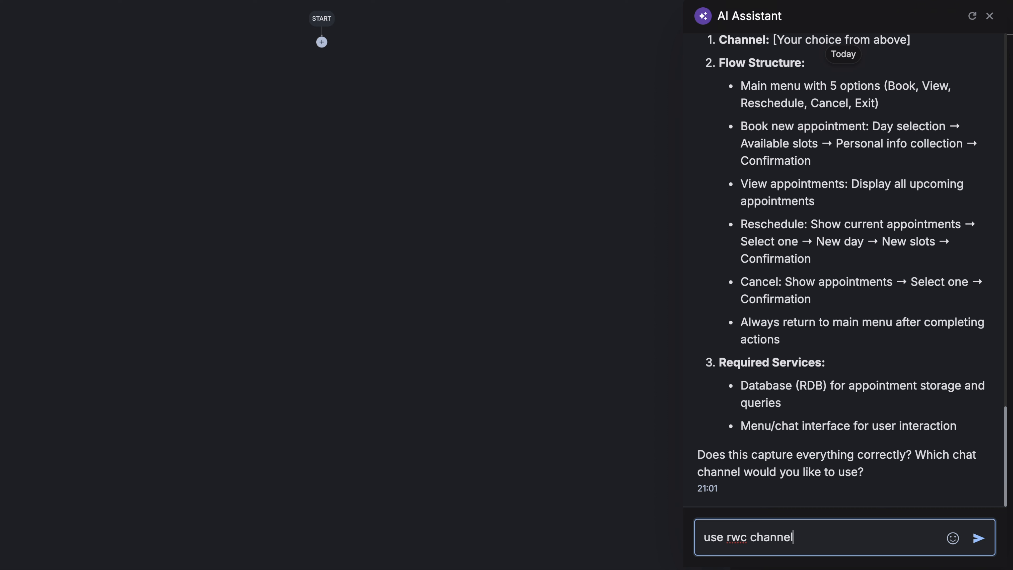
{"action": "key", "text": "shift+Return"}
{"action": "type", "text": "everything else is "}
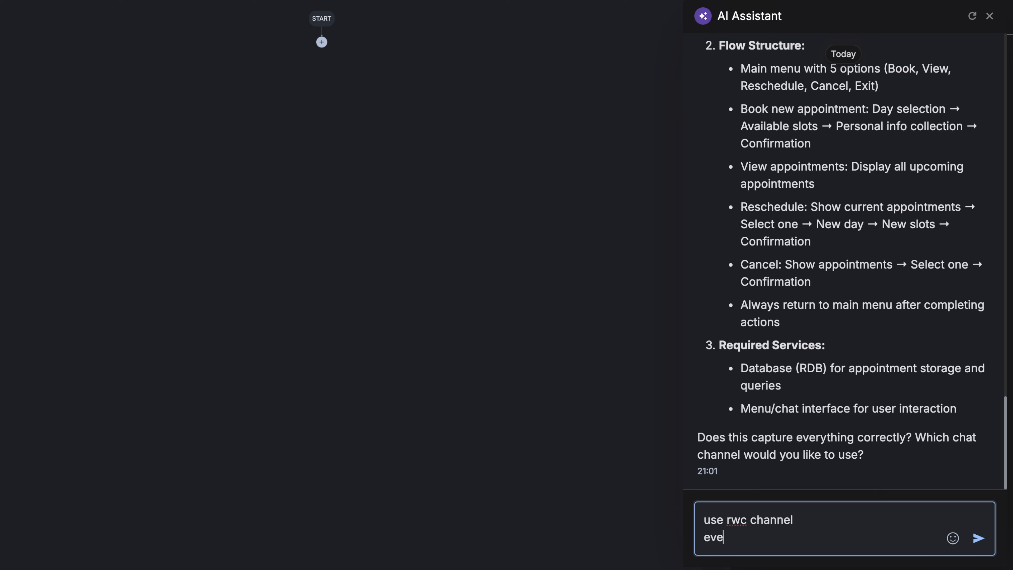
{"action": "type", "text": "fine"}
{"action": "key", "text": "Return"}
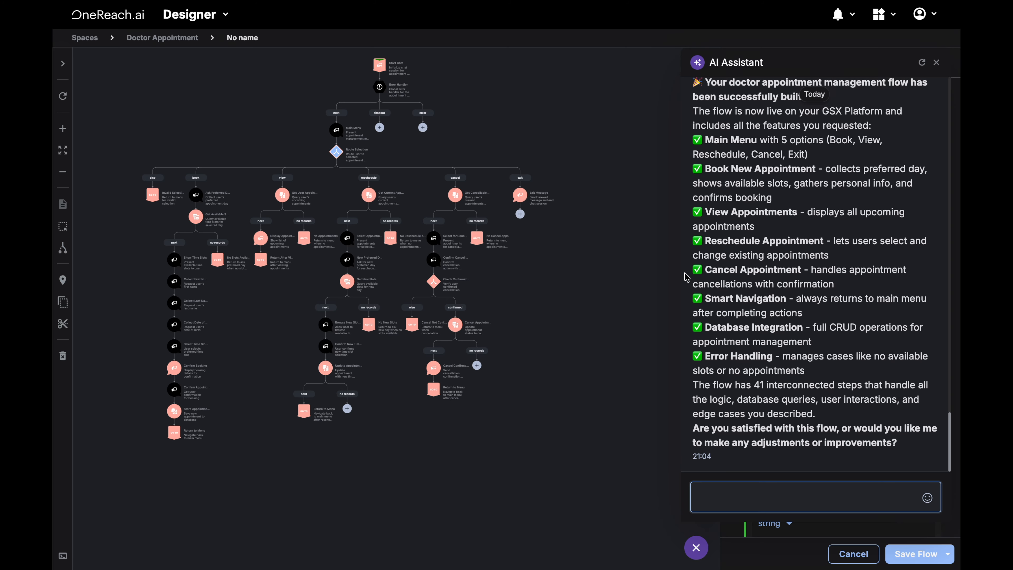
Examine the generated doctor appointment flow on the canvas
{"action": "scroll", "coordinate": [331, 213], "scroll_direction": "up", "scroll_amount": 1}
{"action": "left_click_drag", "start_coordinate": [331, 213], "coordinate": [368, 248]}
{"action": "scroll", "coordinate": [367, 247], "scroll_direction": "up", "scroll_amount": 2}
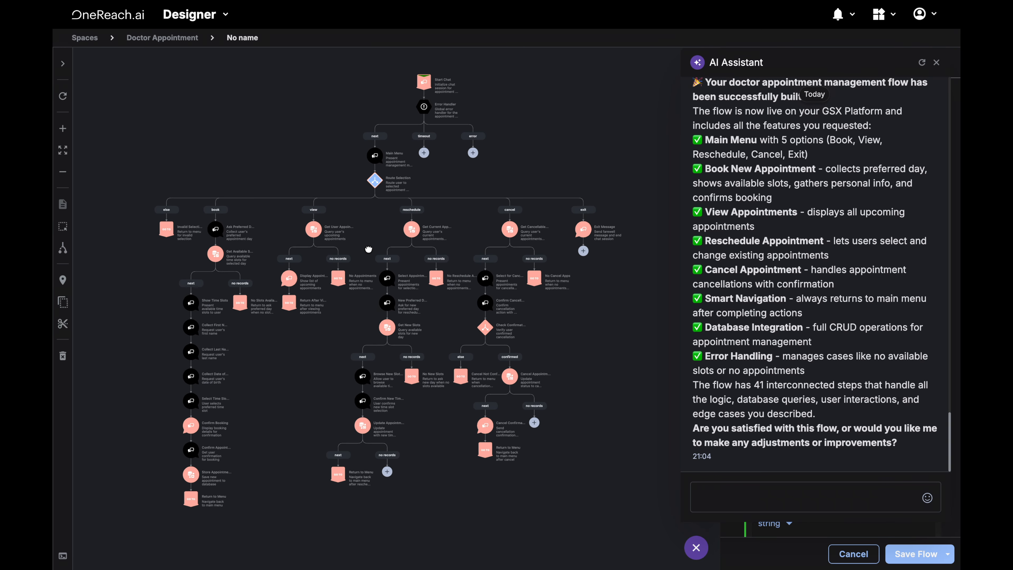
{"action": "left_click_drag", "start_coordinate": [367, 247], "coordinate": [371, 256]}
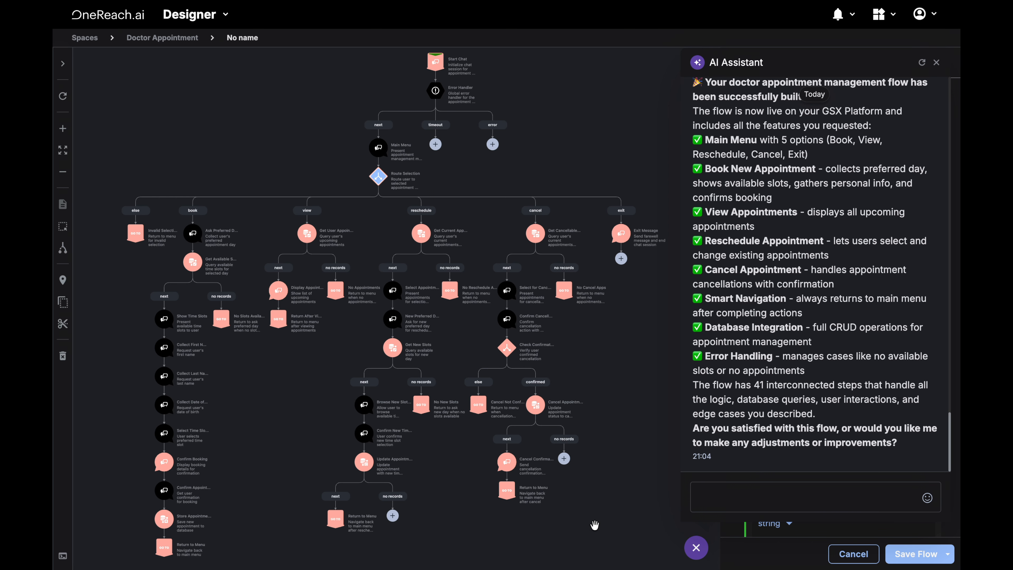
Paste a follow-up request asking for RWC user authorisation, reusable flow parts and Google Calendar event creation
{"action": "left_click", "coordinate": [713, 490]}
{"action": "type", "text": "Please add user authorisation (rwc) so that user data does not have to be collected every time, while the flow should undergo minor changes. There is no need to duplicate common parts of the flow. Instead, build the flow so that they can be reused or referenced. Also, add event creation in Google Calendar."}
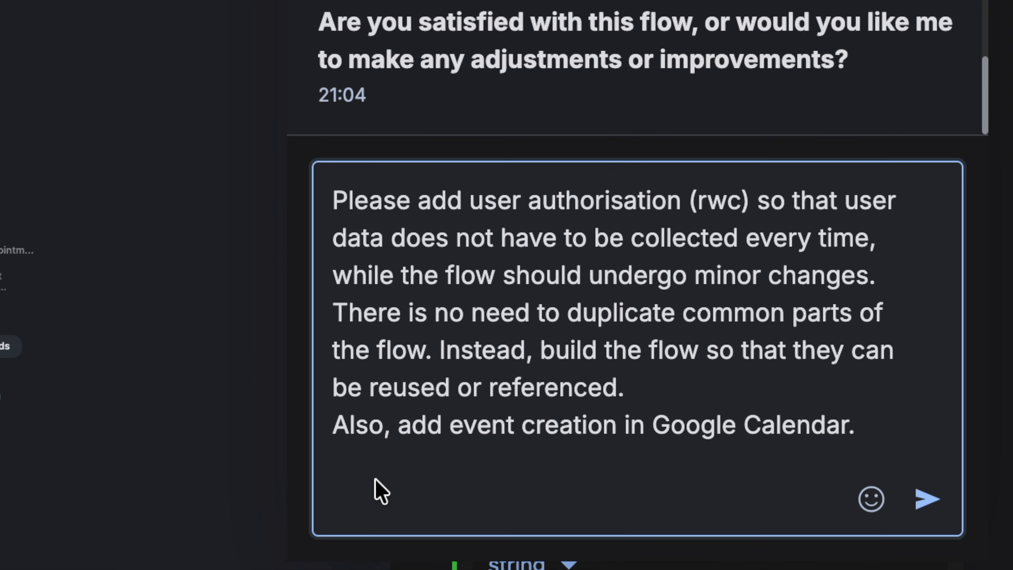
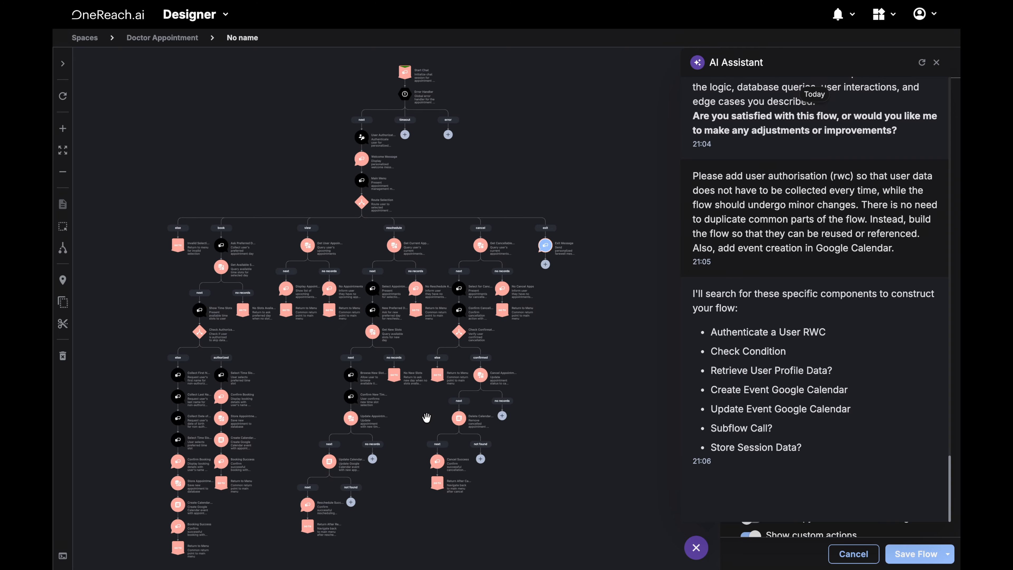
Close the assistant and examine the refined doctor appointment flow across the canvas
{"action": "left_click", "coordinate": [697, 555]}
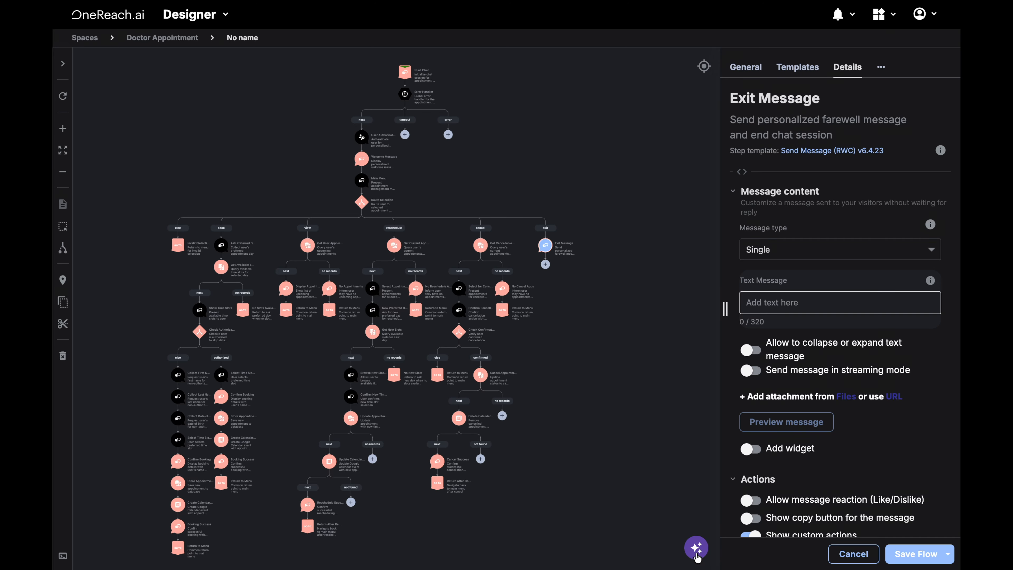
{"action": "left_click_drag", "start_coordinate": [614, 449], "coordinate": [648, 436]}
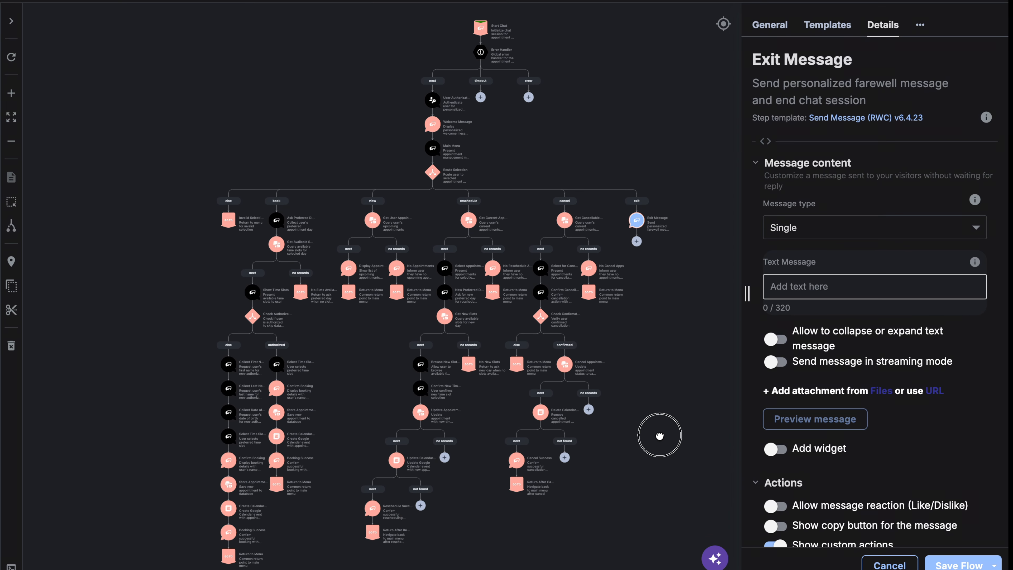
{"action": "scroll", "coordinate": [437, 120], "scroll_direction": "up", "scroll_amount": 1}
{"action": "scroll", "coordinate": [437, 114], "scroll_direction": "up", "scroll_amount": 5}
{"action": "left_click_drag", "start_coordinate": [439, 159], "coordinate": [429, 175]}
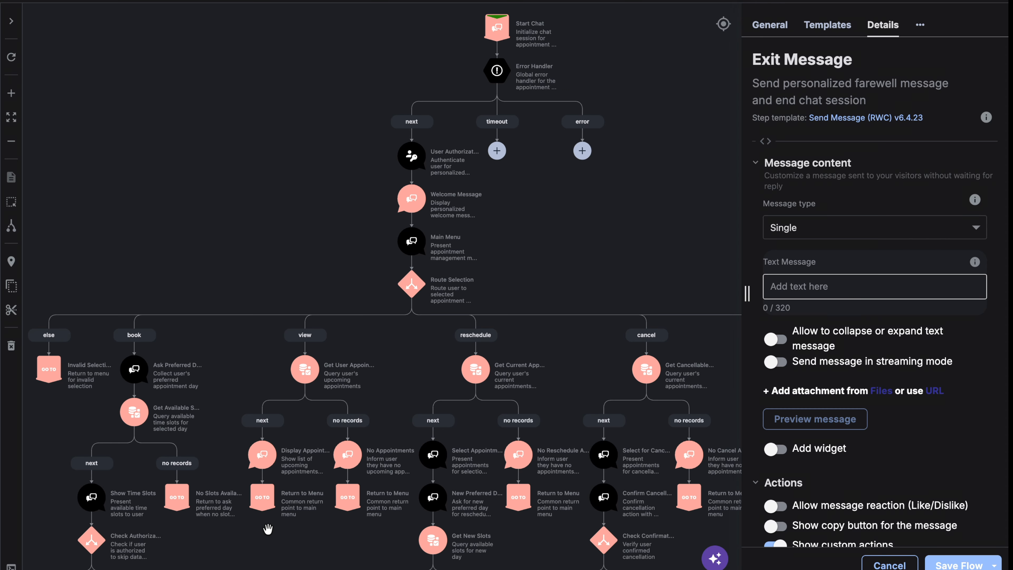
{"action": "left_click_drag", "start_coordinate": [235, 547], "coordinate": [457, 230]}
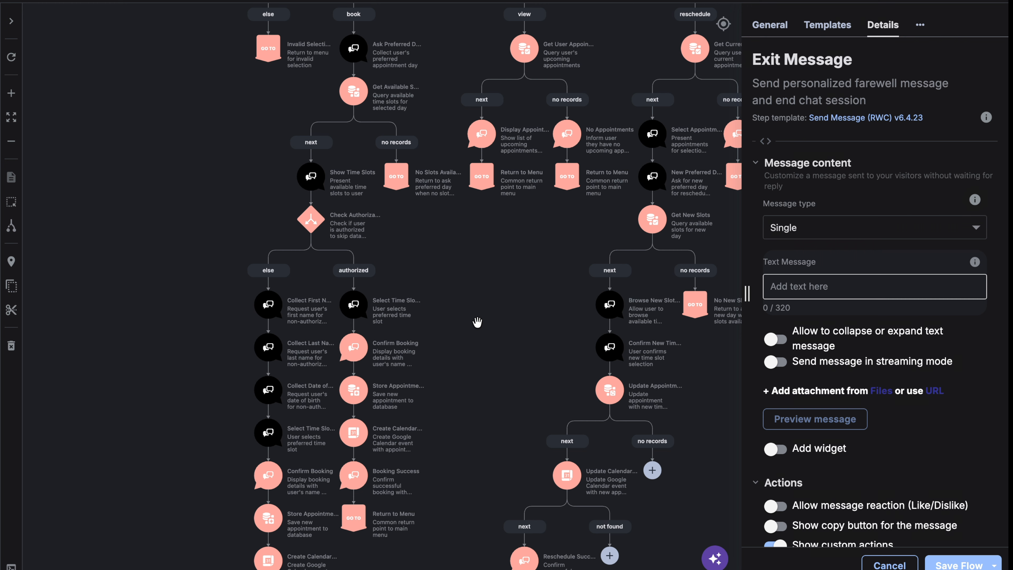
{"action": "scroll", "coordinate": [477, 321], "scroll_direction": "down", "scroll_amount": 3}
{"action": "left_click_drag", "start_coordinate": [497, 323], "coordinate": [309, 337]}
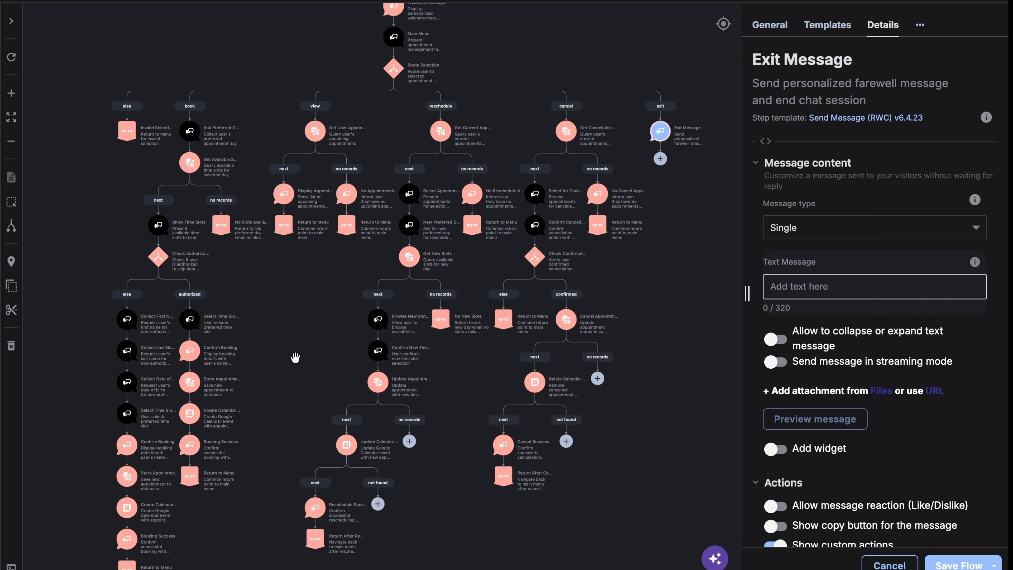
{"action": "scroll", "coordinate": [296, 357], "scroll_direction": "down", "scroll_amount": 3}
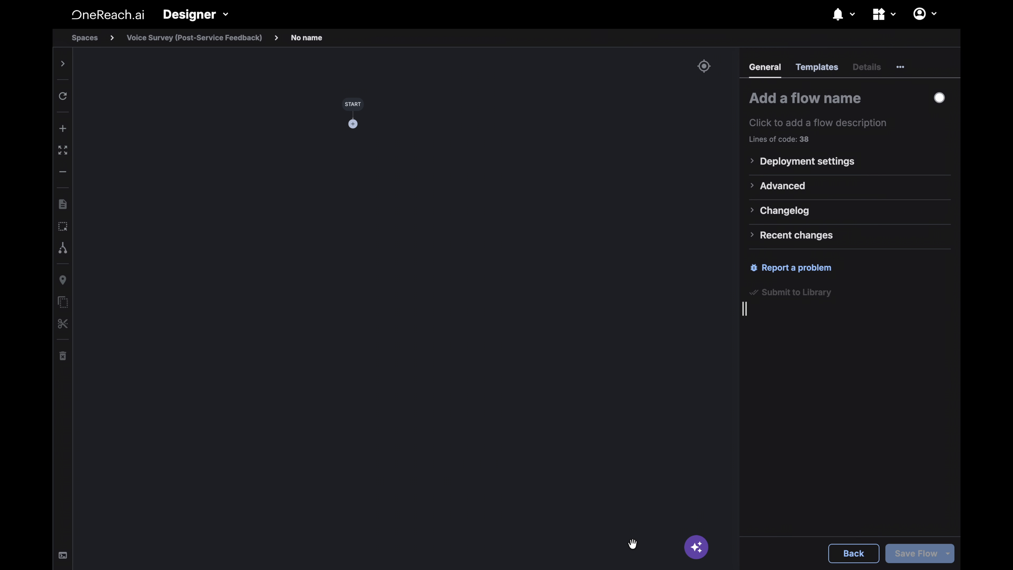
Open the AI assistant in the Voice Survey (Post-Service Feedback) space, paste the survey specification and send it
{"action": "left_click", "coordinate": [696, 547]}
{"action": "left_click", "coordinate": [744, 424]}
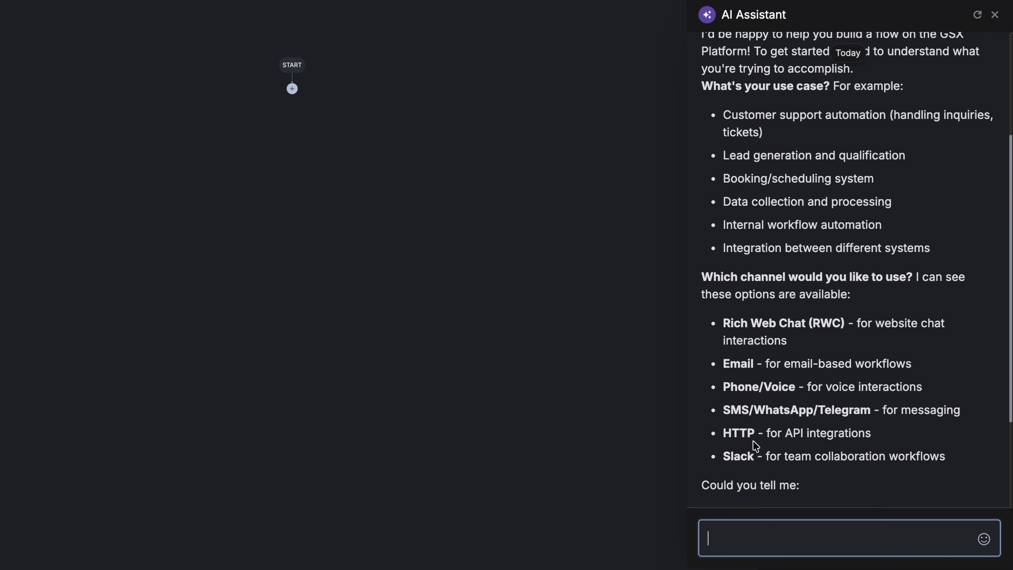
{"action": "key", "text": "ctrl+v"}
{"action": "key", "text": "Return"}
Read through the pasted voice survey specification's questions, processing rules and score-based actions
{"action": "scroll", "coordinate": [781, 400], "scroll_direction": "up", "scroll_amount": 15}
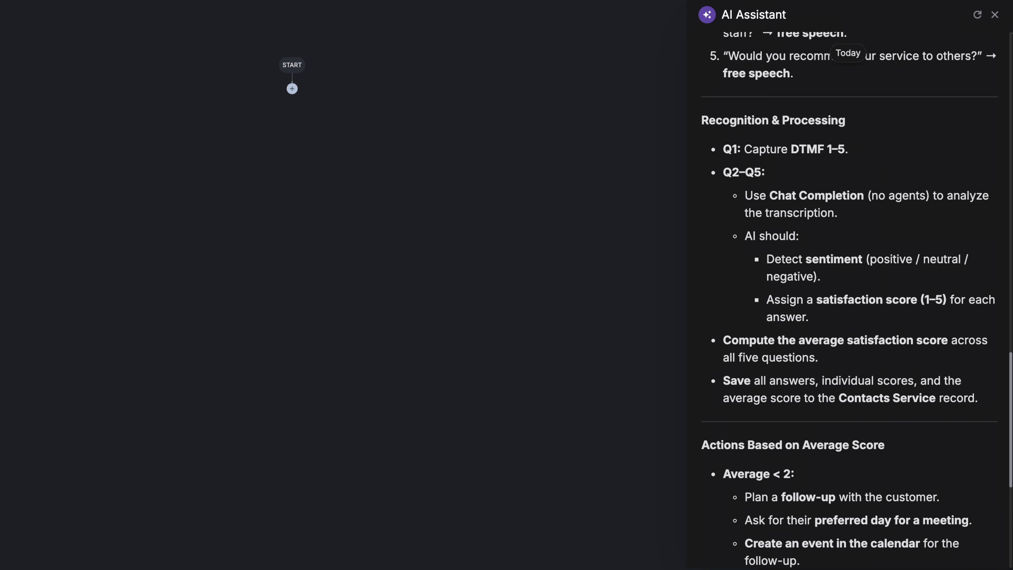
{"action": "scroll", "coordinate": [781, 399], "scroll_direction": "up", "scroll_amount": 2}
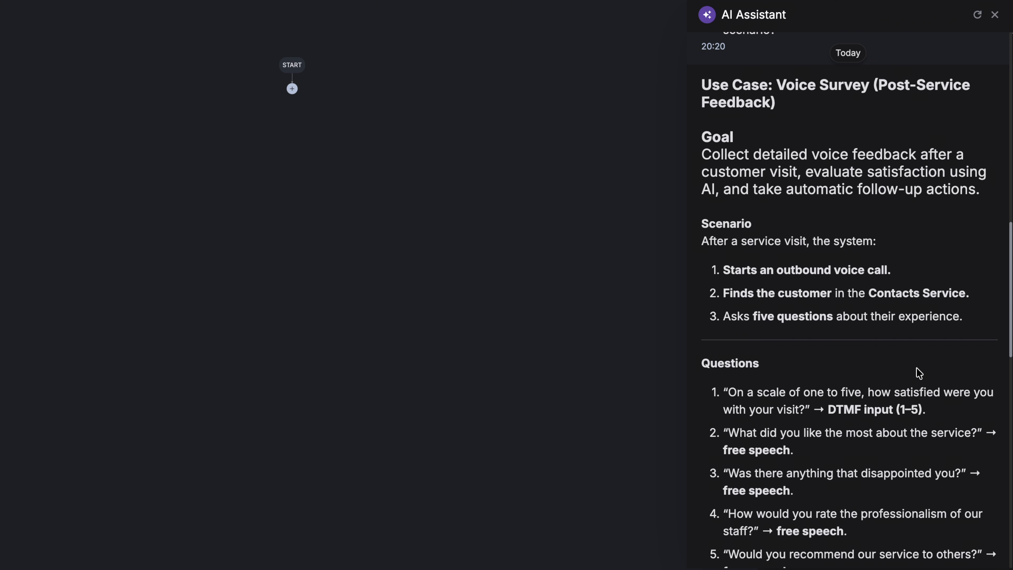
{"action": "scroll", "coordinate": [919, 373], "scroll_direction": "down", "scroll_amount": 4}
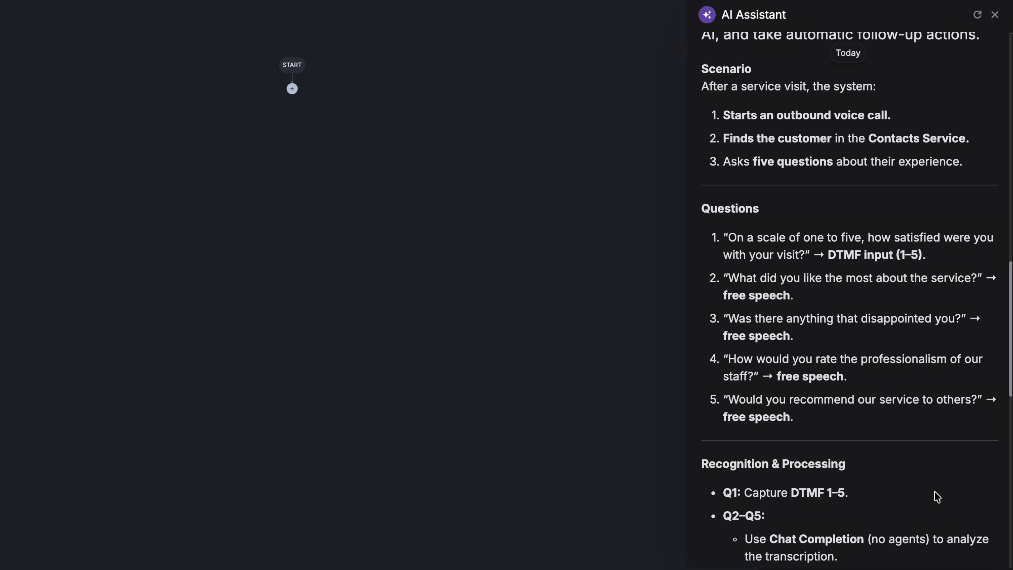
{"action": "scroll", "coordinate": [935, 490], "scroll_direction": "down", "scroll_amount": 3}
{"action": "scroll", "coordinate": [935, 491], "scroll_direction": "down", "scroll_amount": 2}
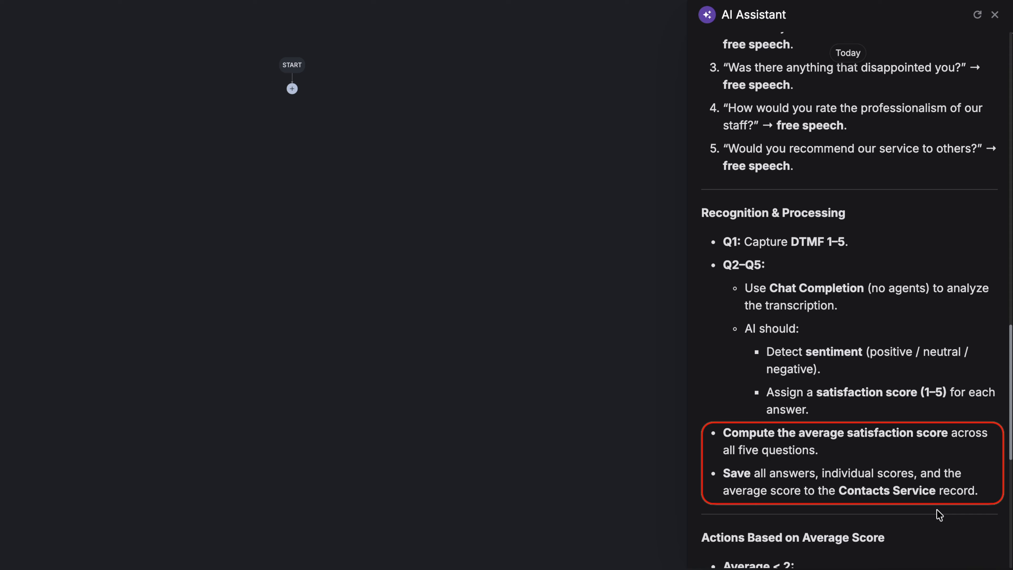
{"action": "scroll", "coordinate": [939, 514], "scroll_direction": "down", "scroll_amount": 6}
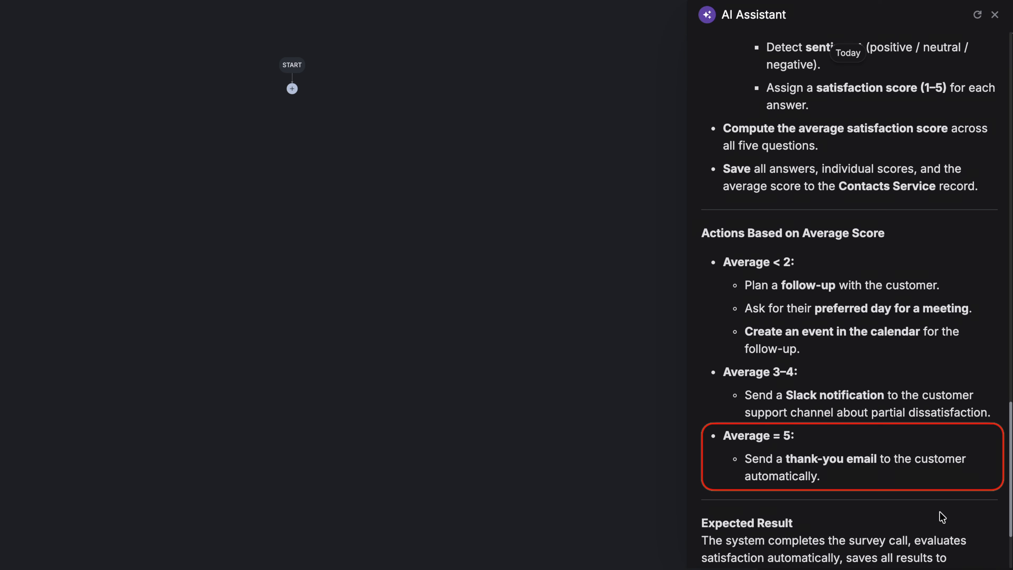
Review the assistant's requirements summary and reply "i love it" to approve building the flow
{"action": "scroll", "coordinate": [942, 517], "scroll_direction": "down", "scroll_amount": 3}
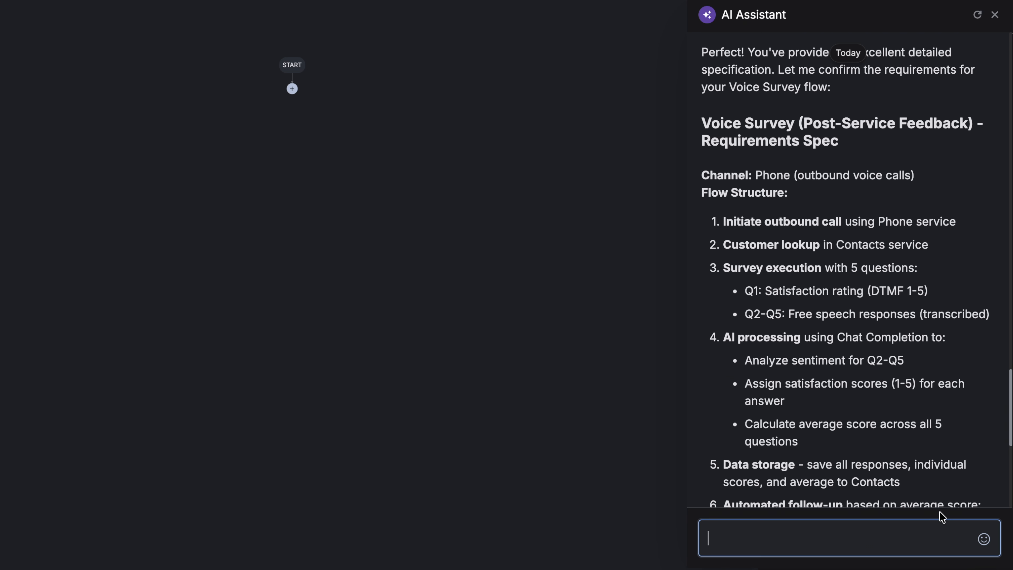
{"action": "scroll", "coordinate": [967, 453], "scroll_direction": "down", "scroll_amount": 5}
{"action": "scroll", "coordinate": [966, 453], "scroll_direction": "down", "scroll_amount": 5}
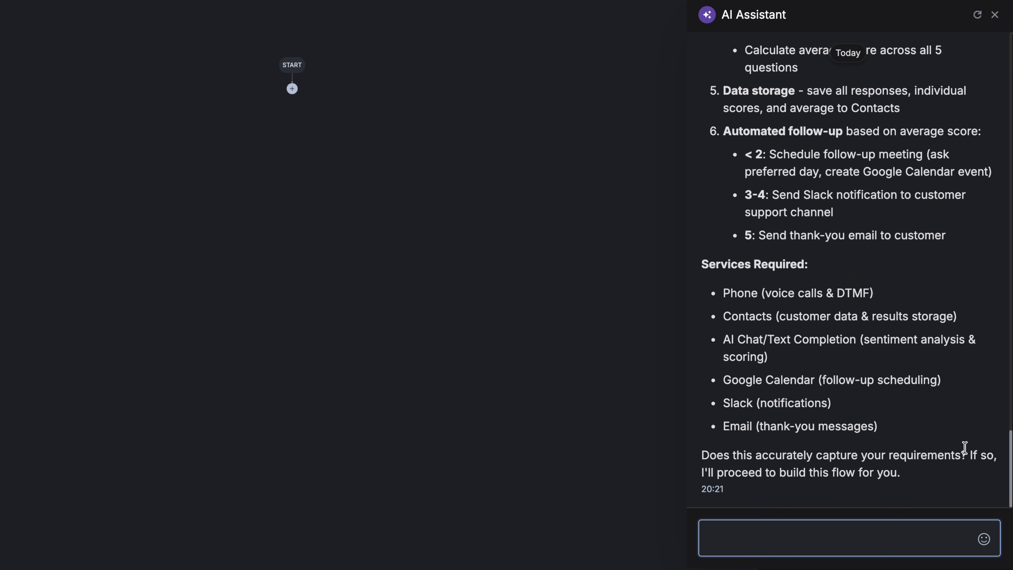
{"action": "type", "text": "i love it"}
{"action": "key", "text": "Return"}
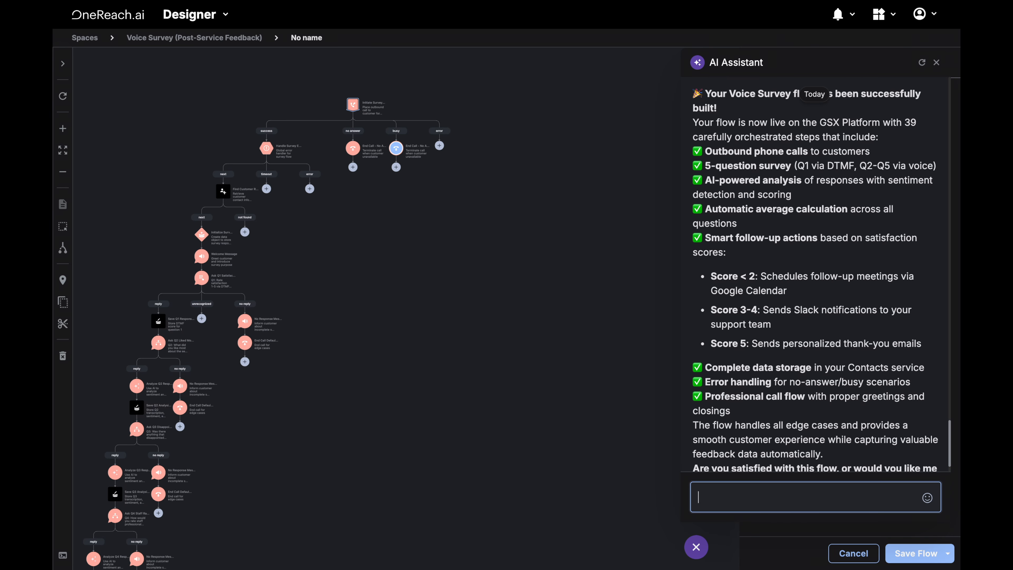
Close the assistant and examine the generated voice survey flow on the canvas
{"action": "left_click_drag", "start_coordinate": [279, 253], "coordinate": [430, 248]}
{"action": "scroll", "coordinate": [431, 248], "scroll_direction": "up", "scroll_amount": 5}
{"action": "left_click_drag", "start_coordinate": [429, 240], "coordinate": [402, 334]}
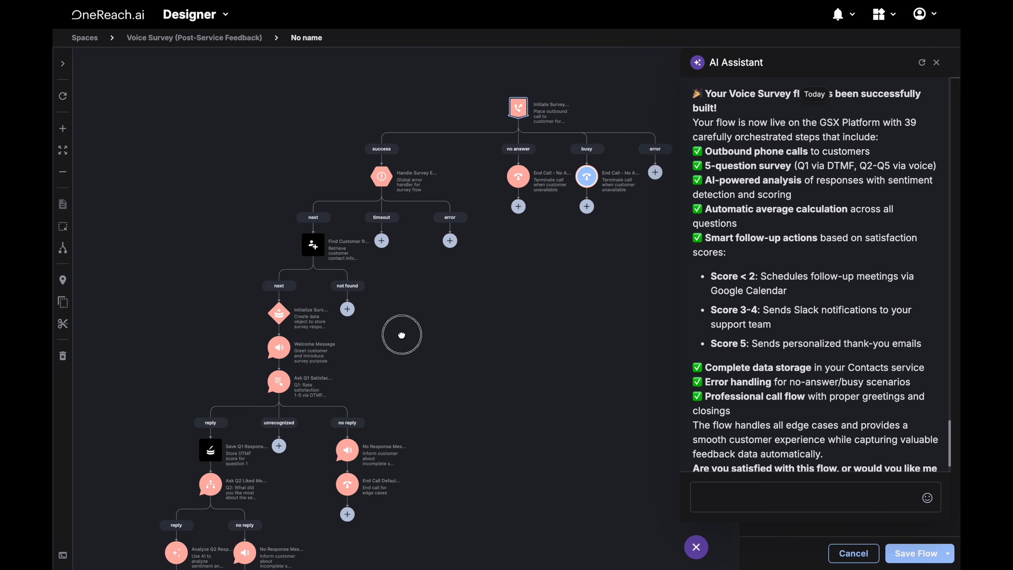
{"action": "left_click", "coordinate": [696, 547]}
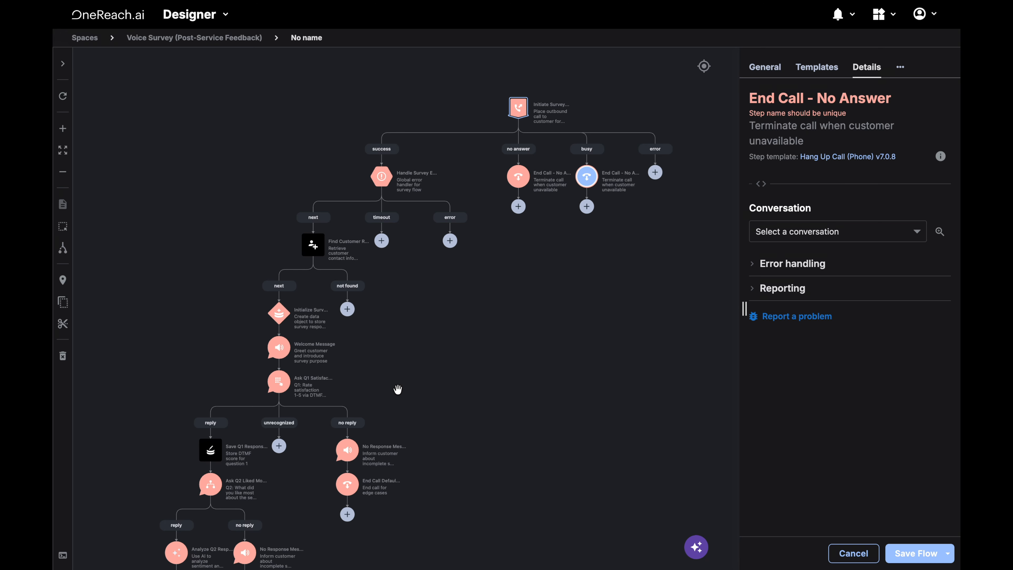
{"action": "mouse_move", "coordinate": [398, 389]}
{"action": "left_mouse_down"}
{"action": "mouse_move", "coordinate": [491, 159]}
{"action": "mouse_move", "coordinate": [542, 106]}
{"action": "left_mouse_up"}
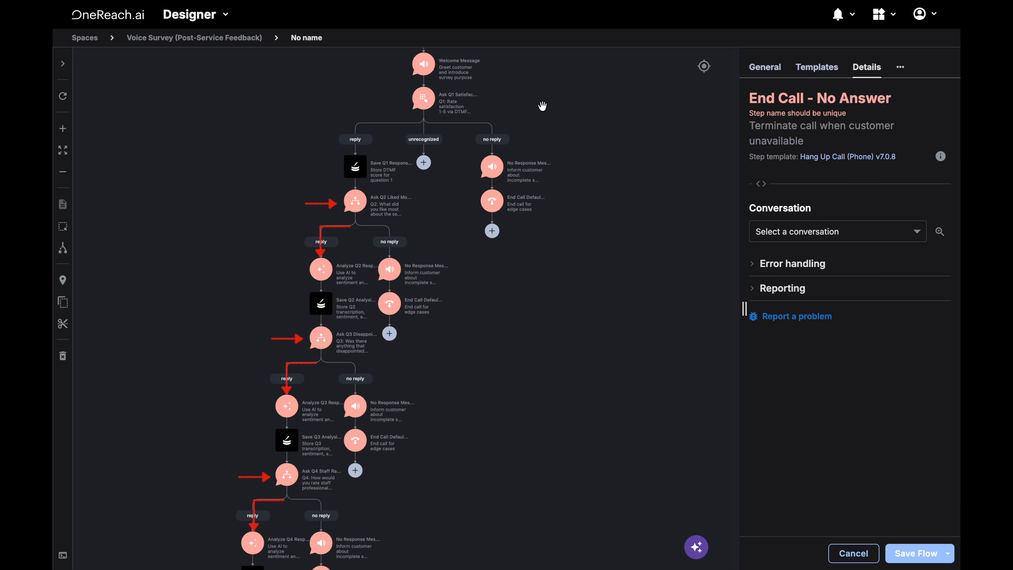
{"action": "left_click_drag", "start_coordinate": [398, 497], "coordinate": [491, 179]}
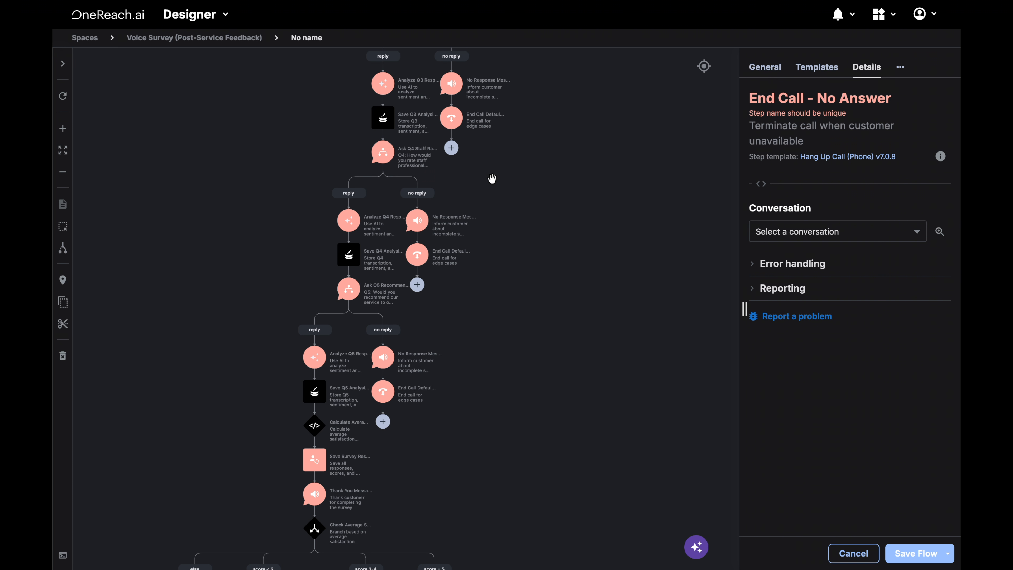
{"action": "left_click_drag", "start_coordinate": [395, 538], "coordinate": [455, 190]}
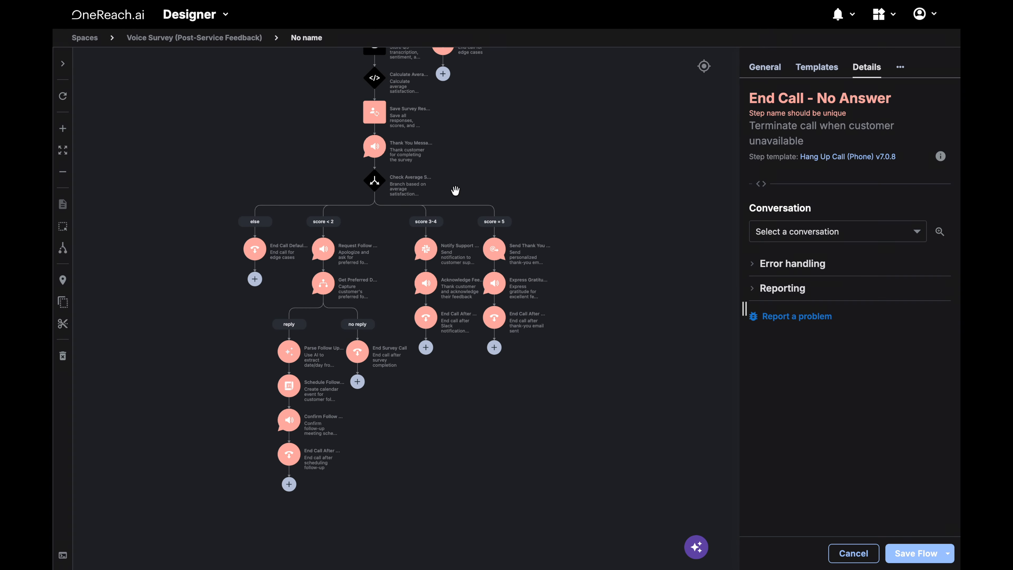
{"action": "scroll", "coordinate": [455, 191], "scroll_direction": "down", "scroll_amount": 3}
{"action": "left_click_drag", "start_coordinate": [471, 172], "coordinate": [409, 346]}
{"action": "left_click_drag", "start_coordinate": [472, 174], "coordinate": [428, 446]}
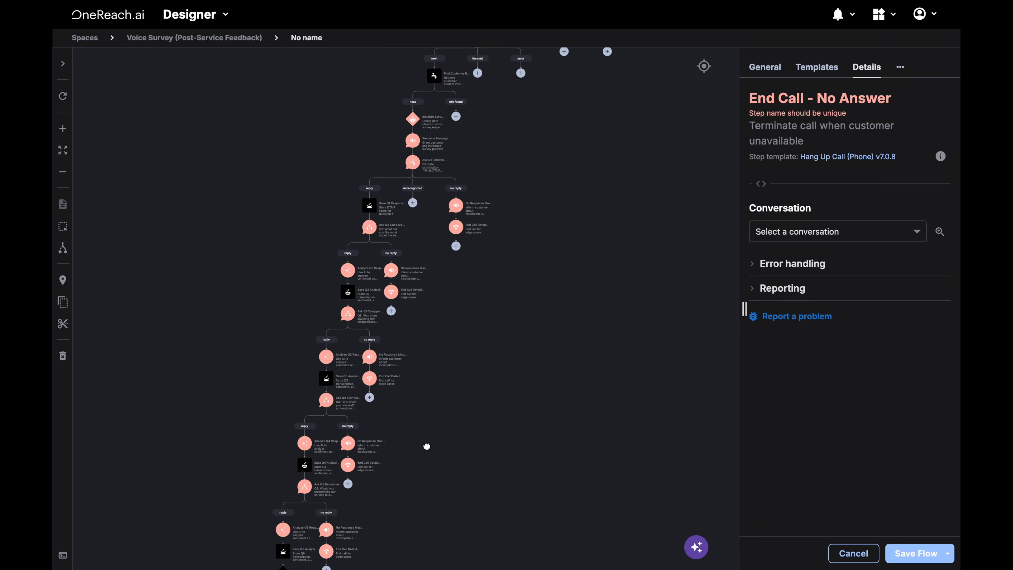
{"action": "left_click_drag", "start_coordinate": [516, 195], "coordinate": [456, 362]}
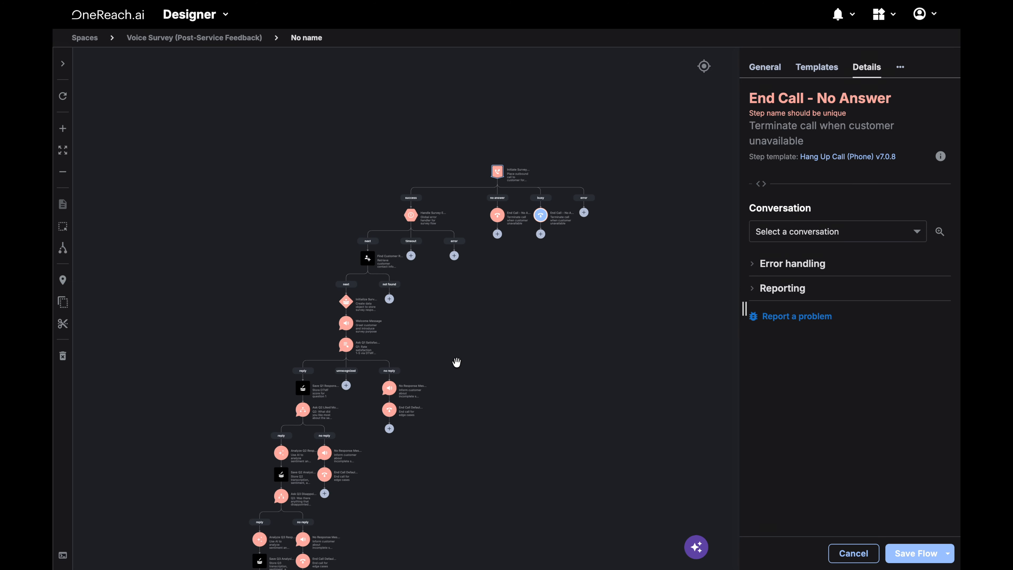